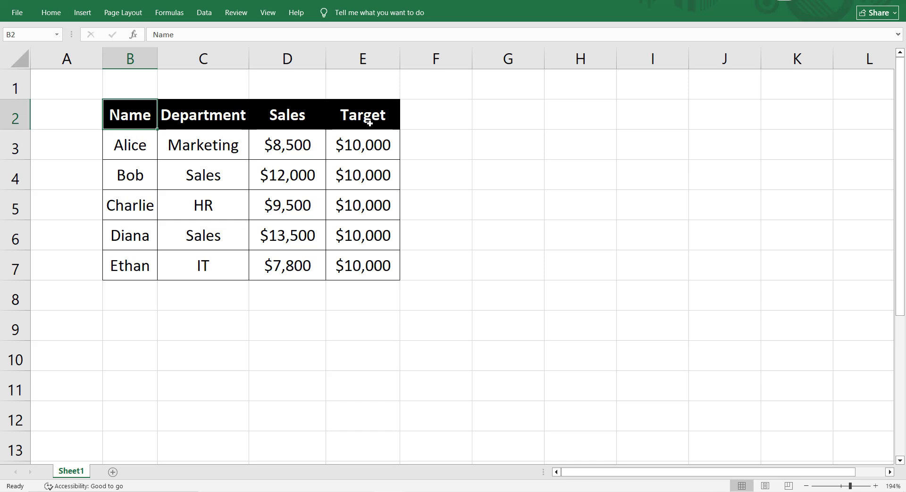
Step: Create a formula-based conditional formatting rule for the Sales values in D3:D7 using the formula =D3>=E3
left_click(507, 259)
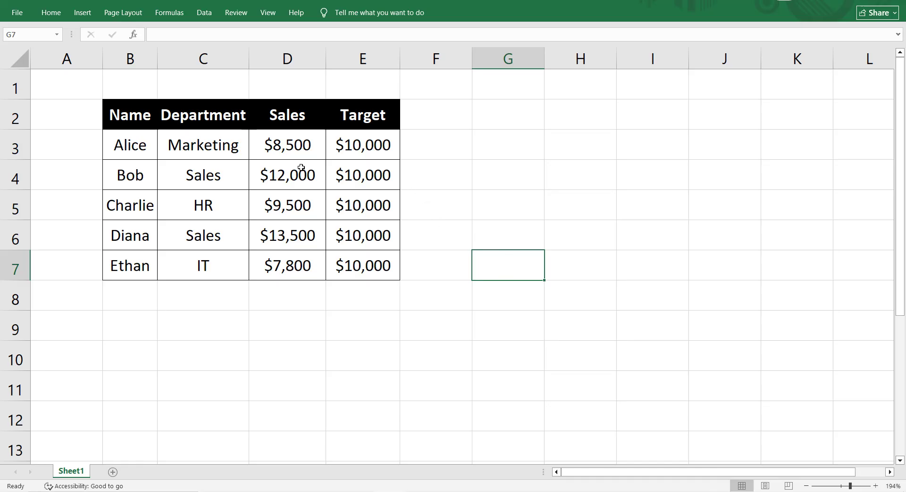
left_click_drag(288, 147, 292, 264)
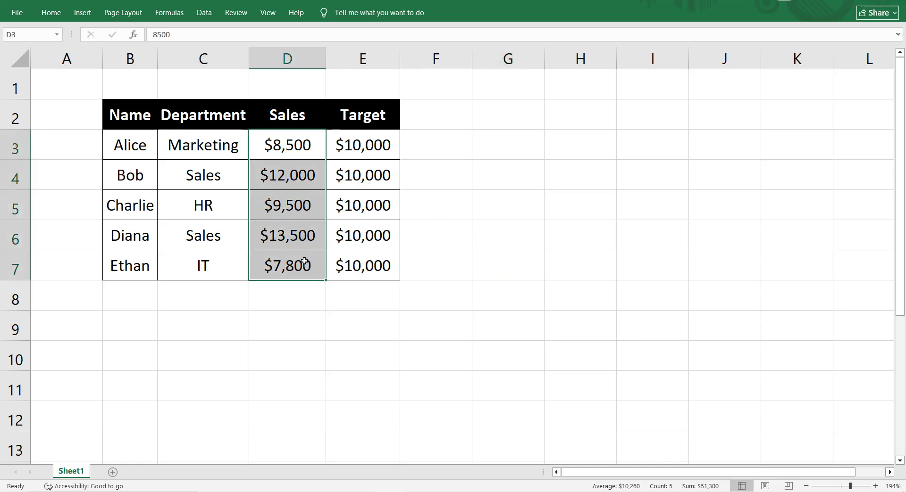
left_click(51, 14)
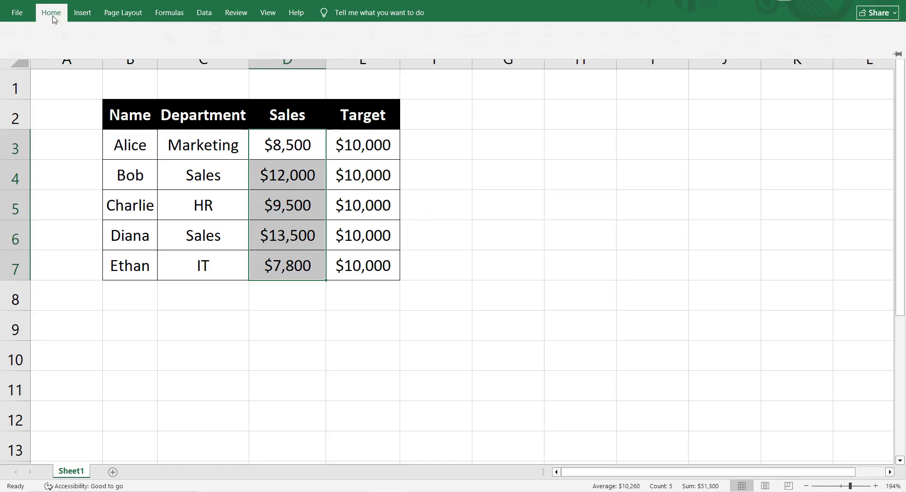
left_click(481, 59)
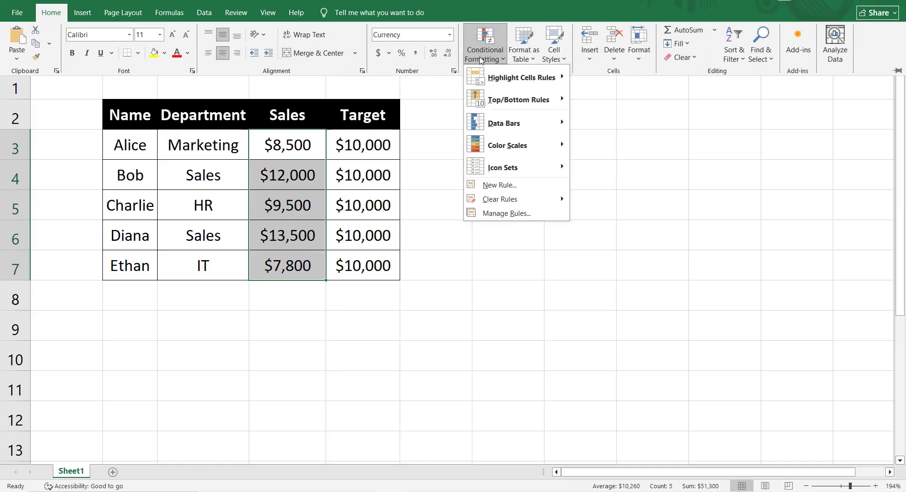
left_click(515, 186)
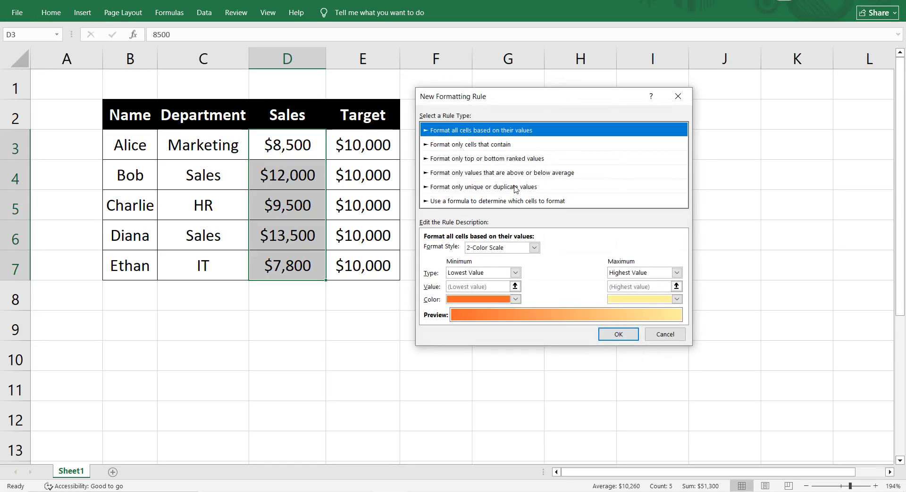
left_click(450, 201)
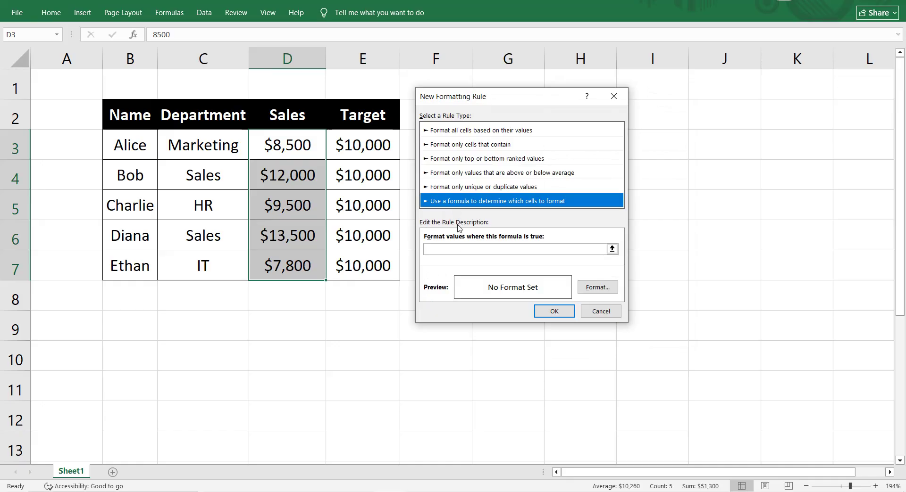
left_click(455, 250)
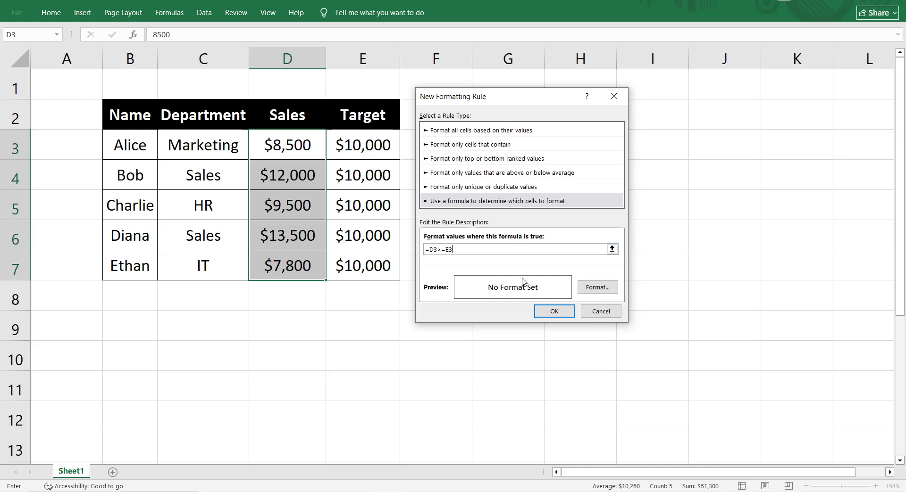
Step: Set the rule's format to a solid green fill and apply the rule to the Sales values
left_click(588, 289)
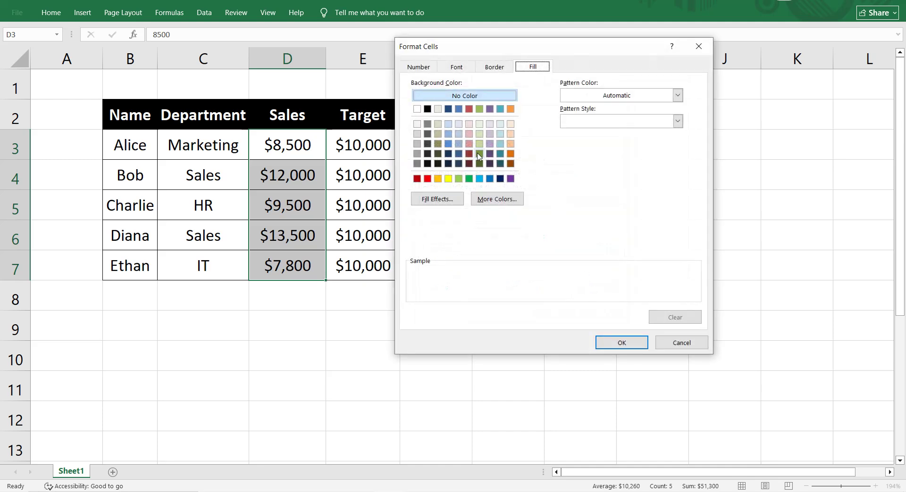
left_click(471, 179)
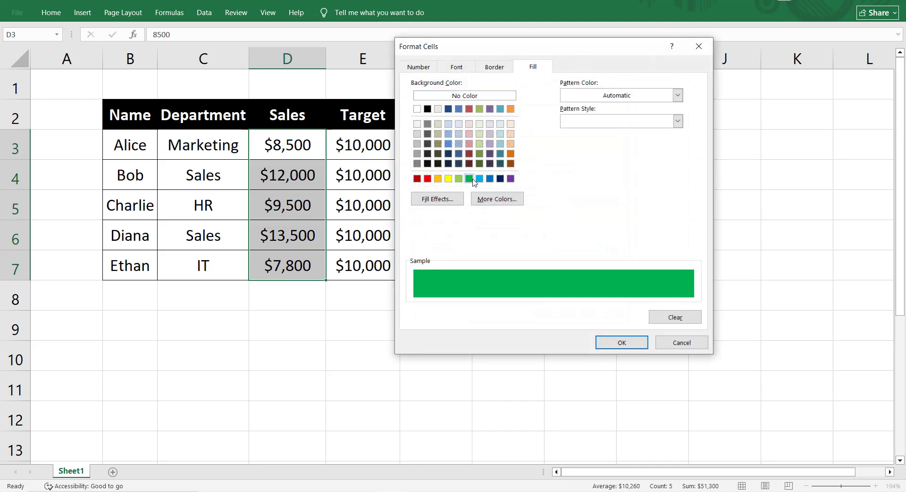
left_click(625, 341)
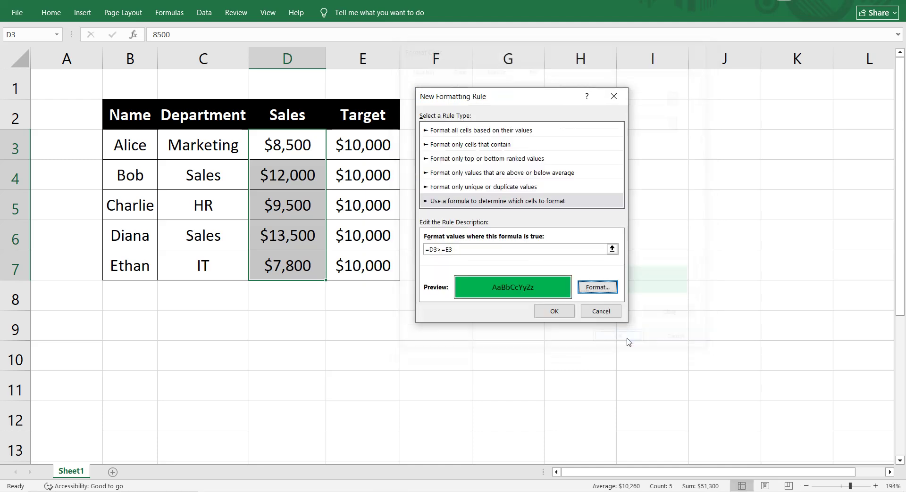
left_click(564, 318)
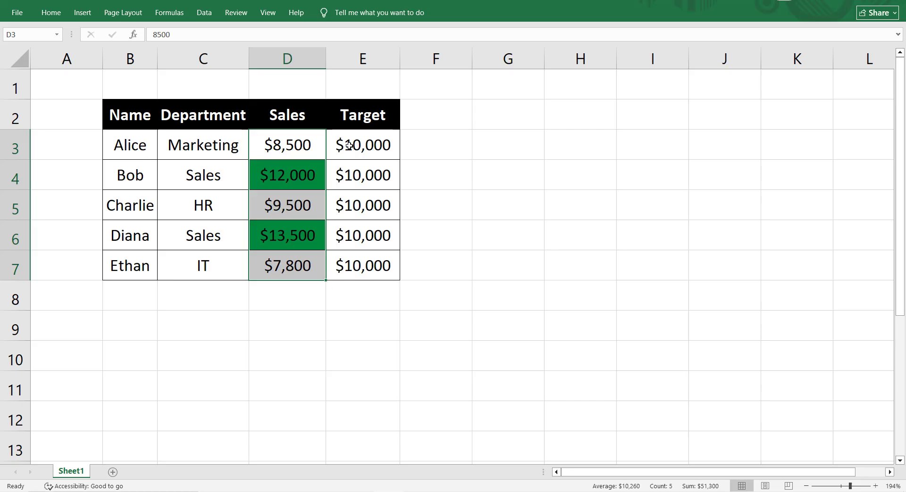
Step: Clear the conditional formatting rules from the entire sheet to remove the formula-based highlighting
left_click(291, 61)
left_click(57, 14)
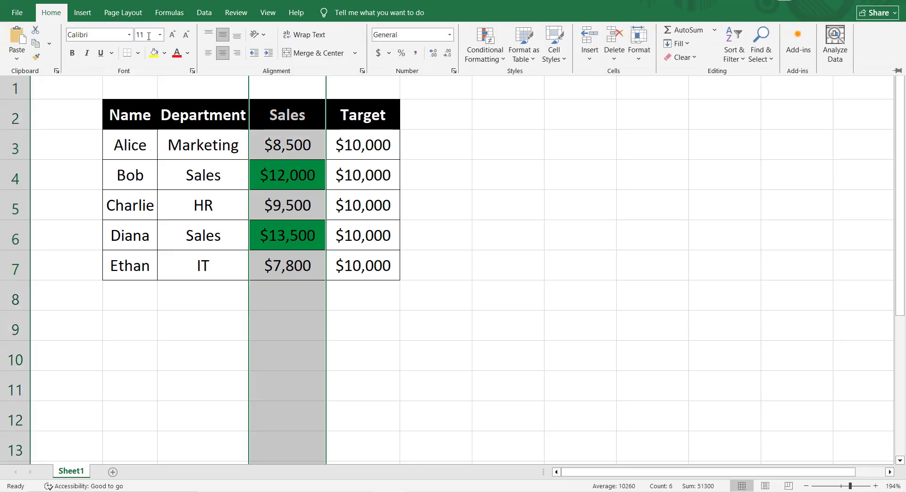
left_click(487, 57)
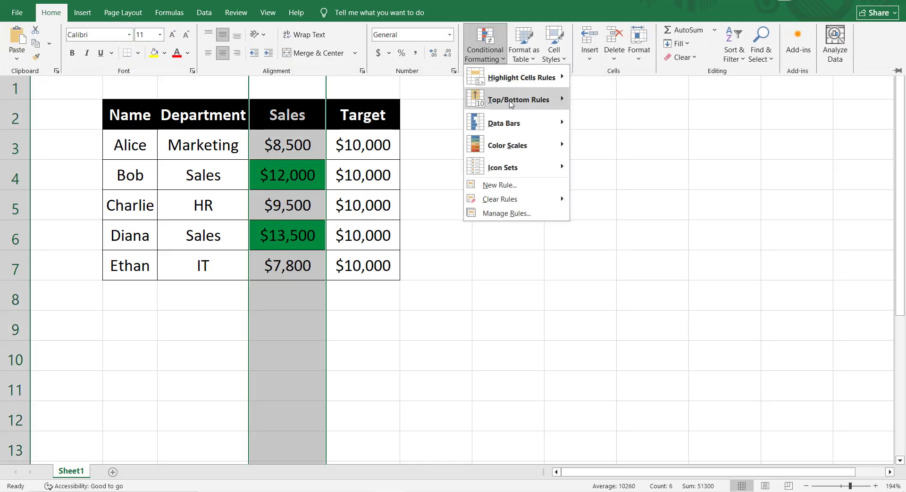
mouse_move(531, 198)
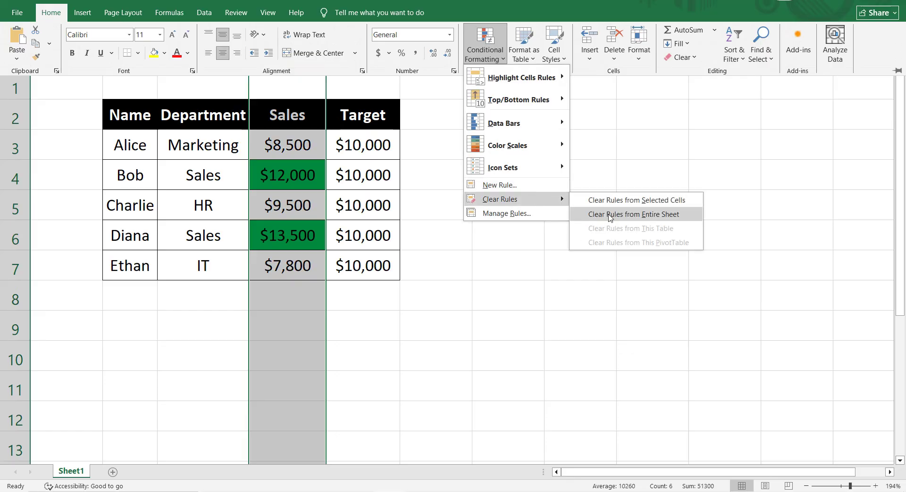
left_click(609, 216)
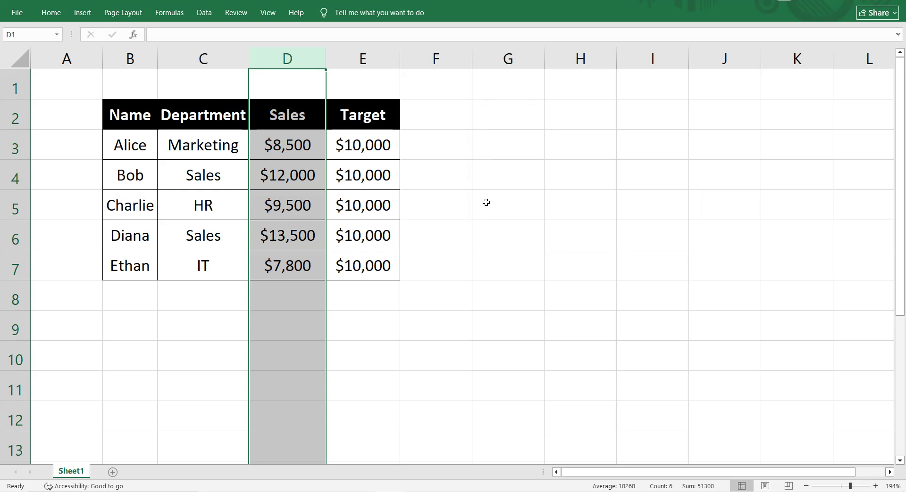
Step: Apply the green-yellow-red color scale to the Sales values in D3:D7, with green for the highest values
left_click_drag(272, 149, 297, 265)
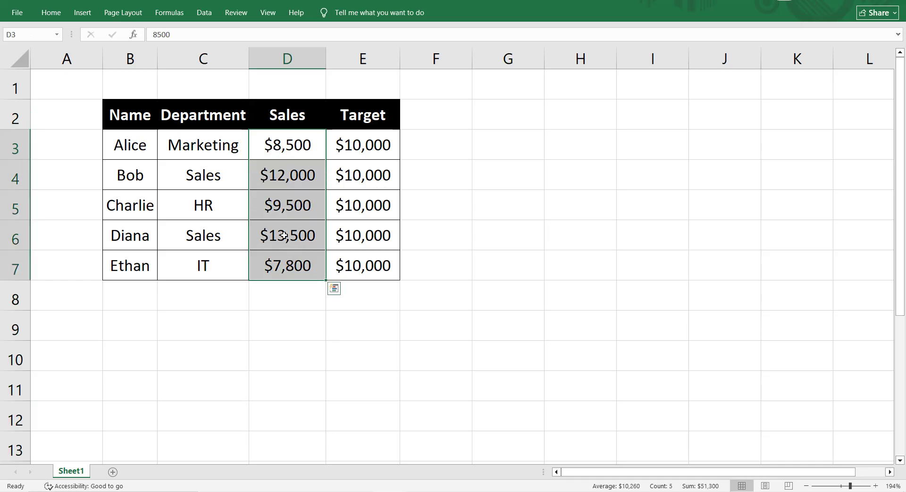
left_click(51, 18)
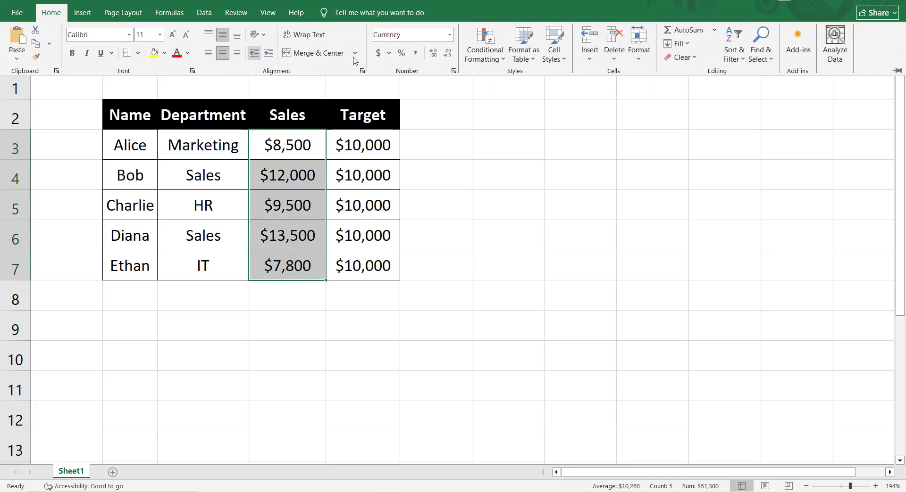
left_click(485, 50)
mouse_move(542, 143)
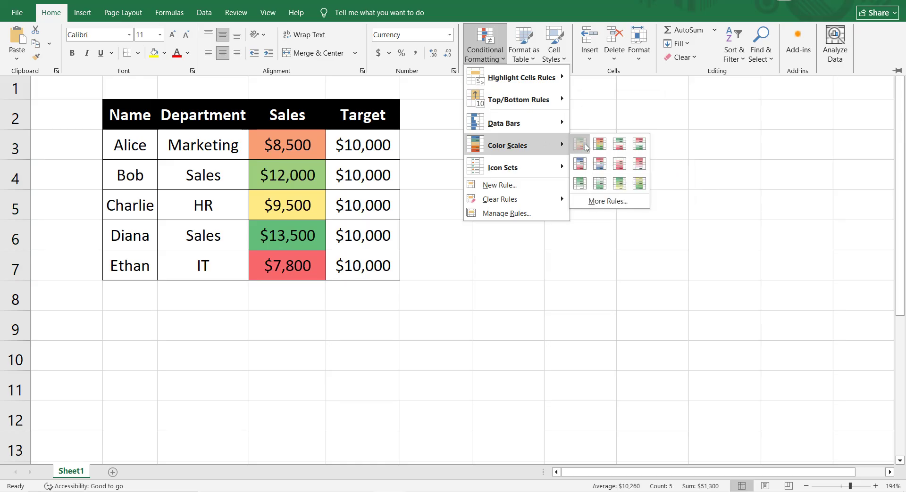
left_click(581, 144)
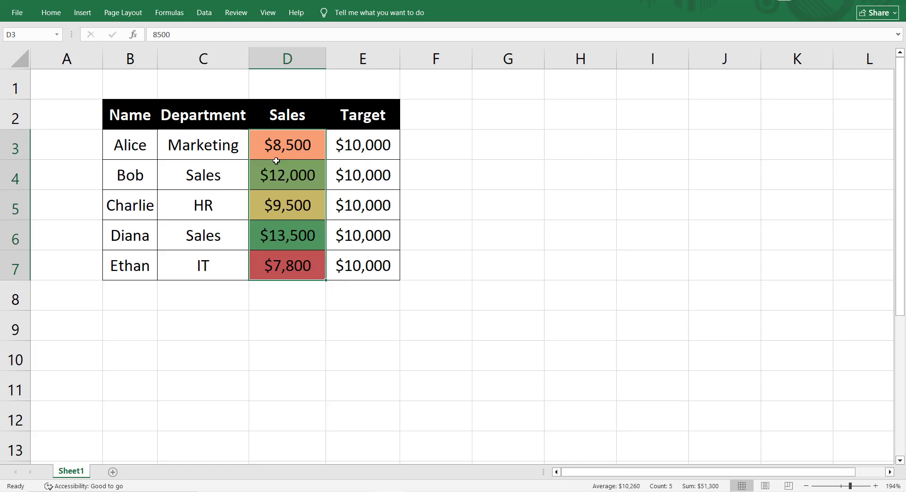
Step: Remove the color scale by clearing the conditional formatting rules from the entire sheet
left_click_drag(277, 149, 287, 259)
left_click(51, 12)
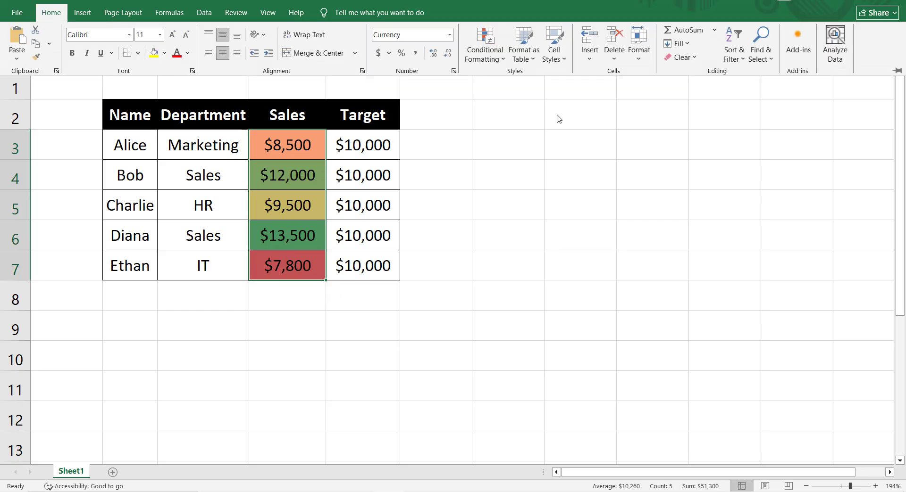
left_click(494, 59)
mouse_move(560, 203)
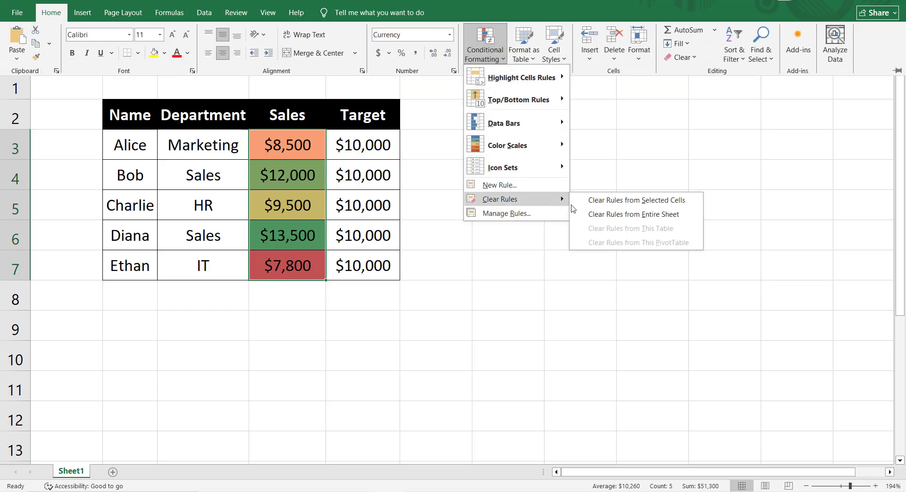
left_click(599, 215)
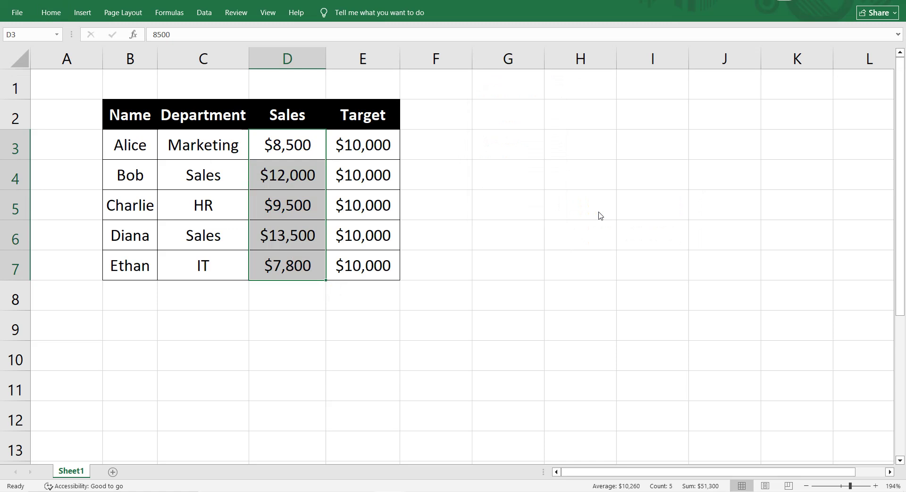
Step: Highlight the top 10% of the Sales values in D3:D7 with Green Fill with Dark Green Text
left_click(453, 205)
left_click_drag(290, 144, 302, 183)
left_click(557, 140)
left_click_drag(300, 143, 299, 264)
left_click(51, 13)
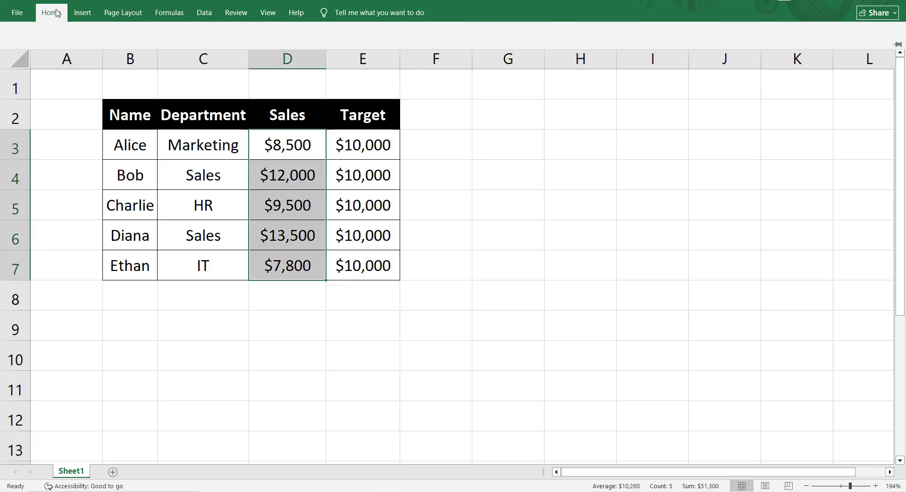
left_click(503, 58)
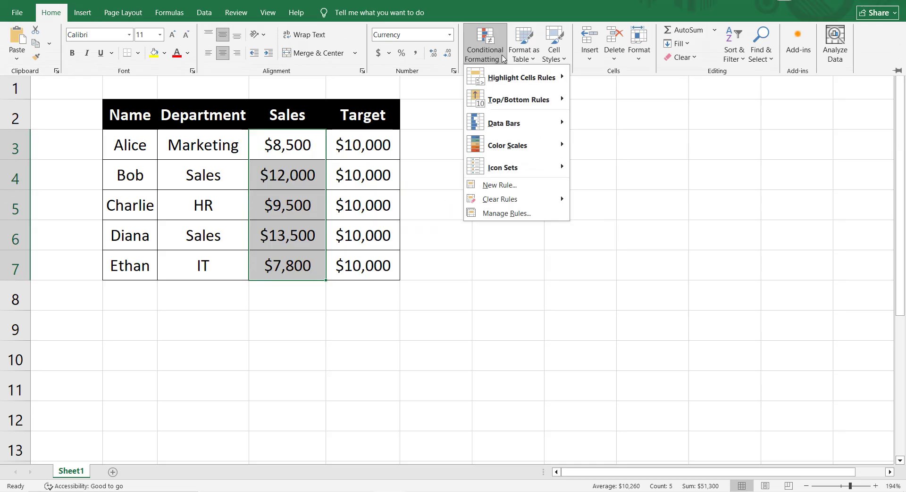
mouse_move(543, 100)
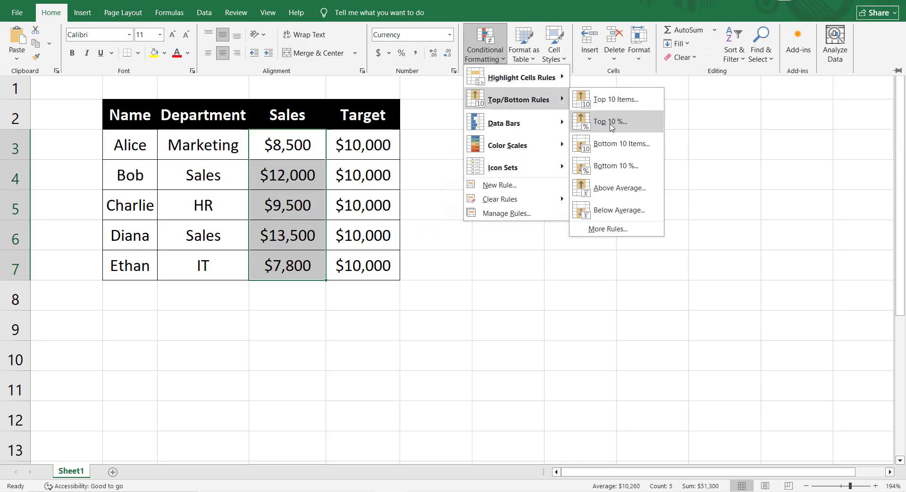
left_click(610, 124)
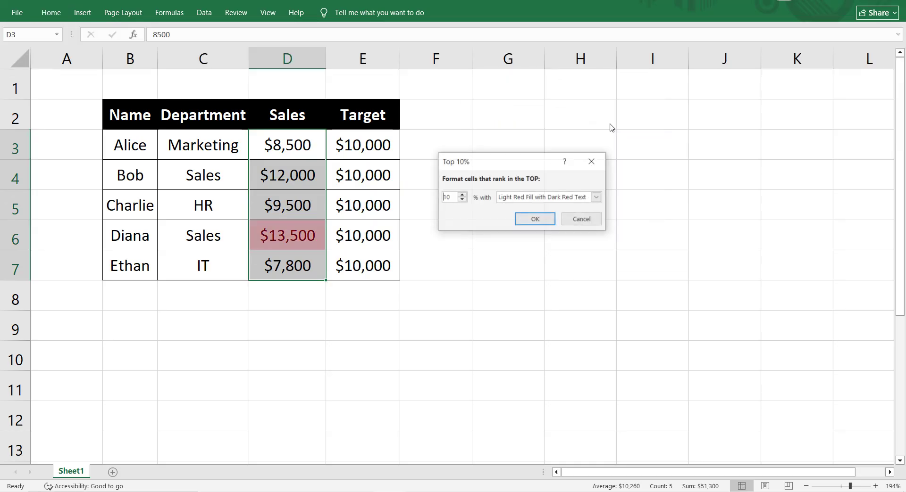
left_click(596, 198)
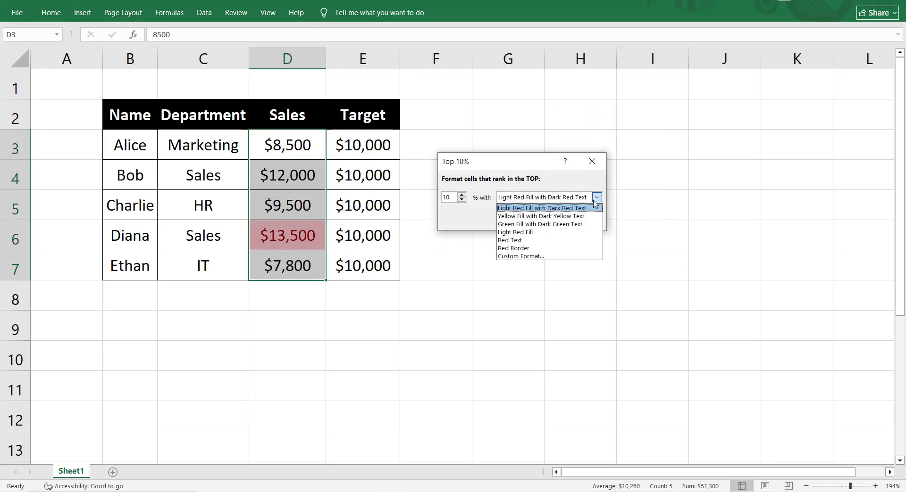
left_click(511, 227)
left_click(533, 222)
left_click(460, 220)
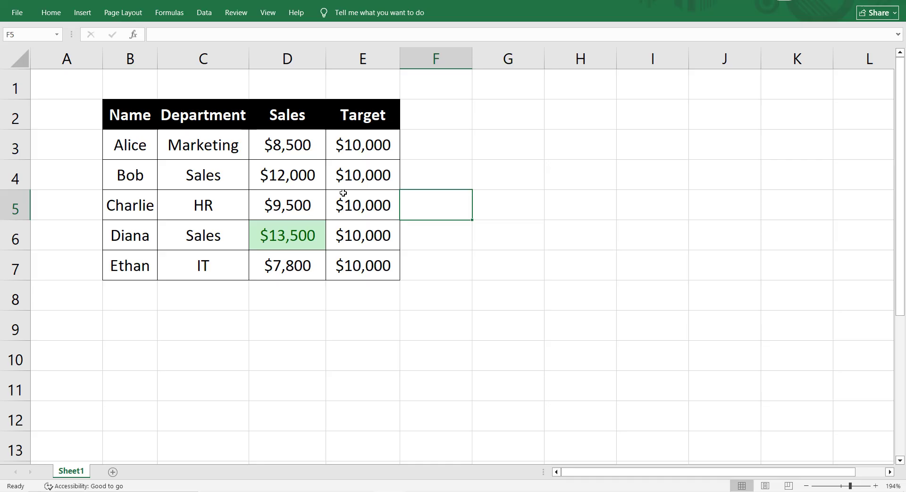
Step: Clear the Top 10% rule from the selected Sales cells D3:D7
left_click_drag(300, 144, 281, 256)
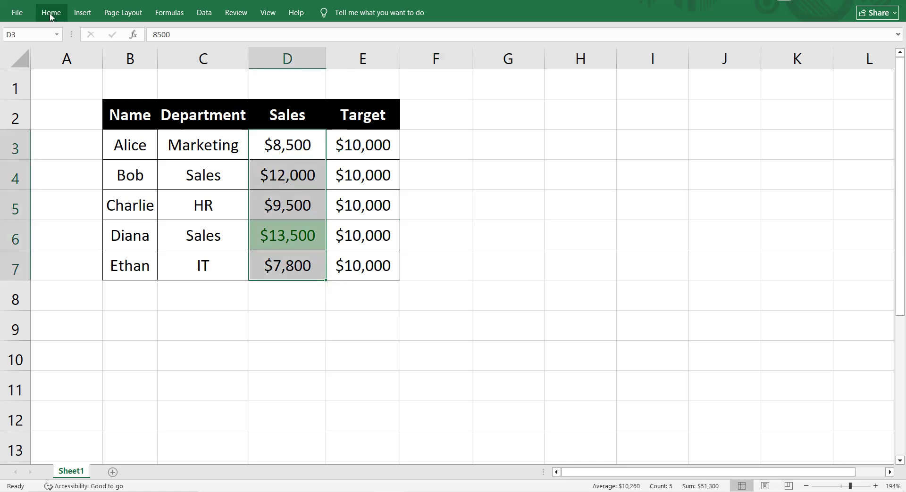
left_click(51, 12)
left_click(493, 55)
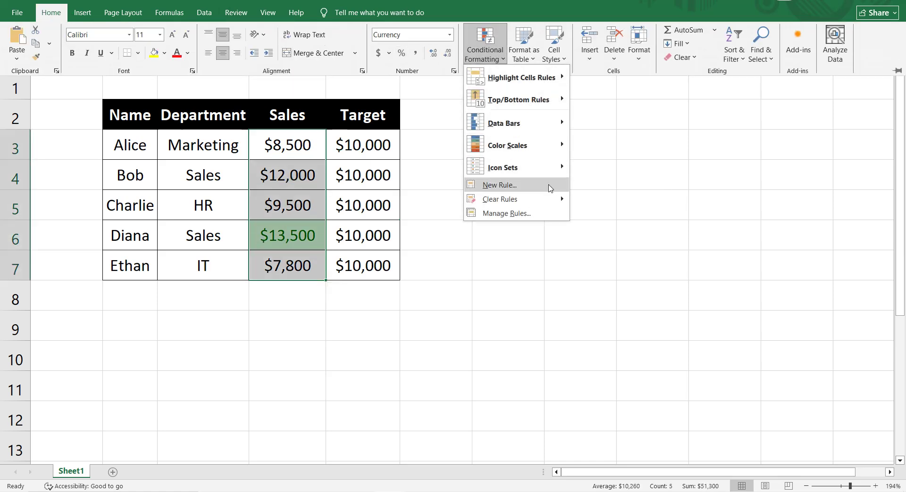
mouse_move(543, 199)
left_click(593, 203)
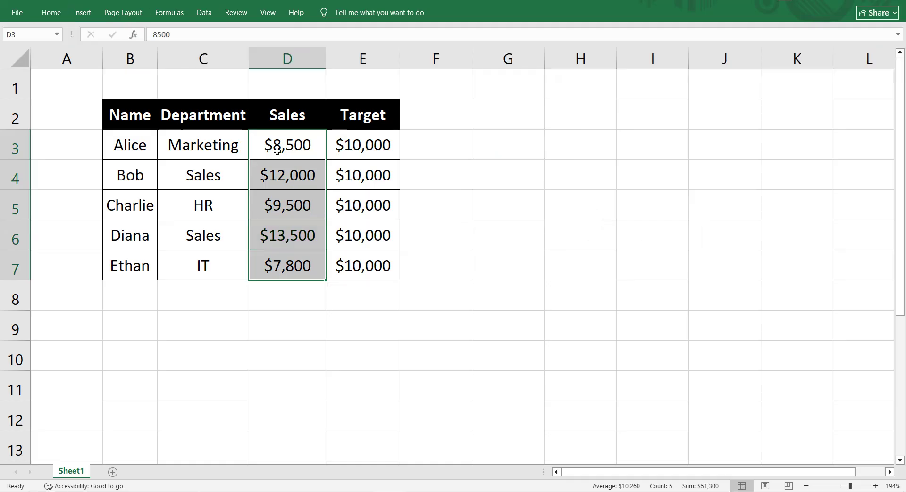
Step: Apply the directional icon set with three colored arrows (green up, yellow sideways, red down) to the Sales values in D3:D7
left_click(51, 13)
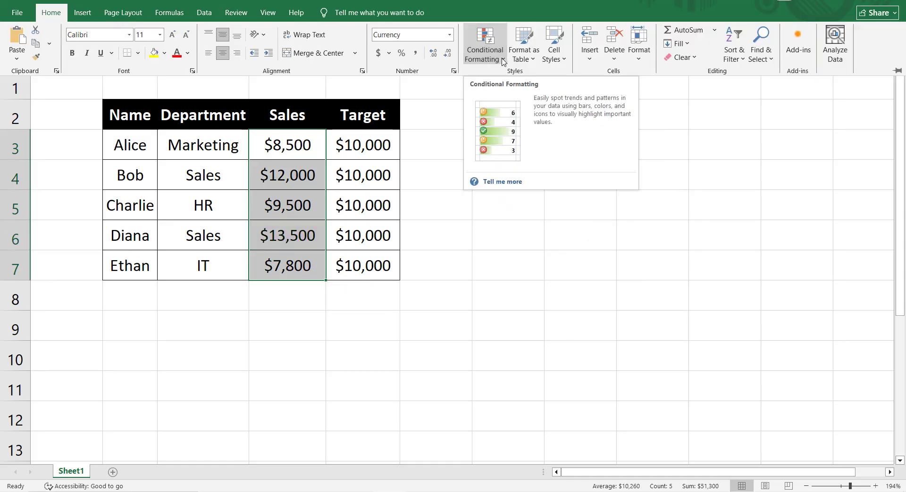
left_click(502, 62)
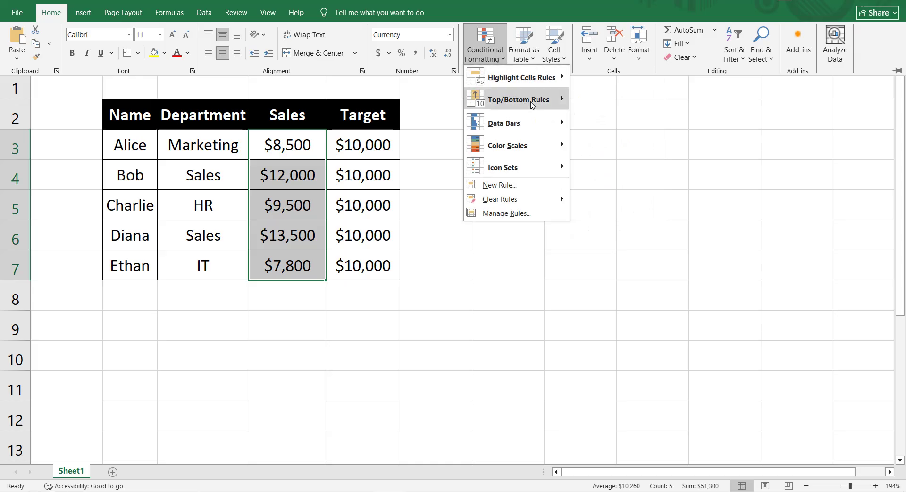
mouse_move(536, 170)
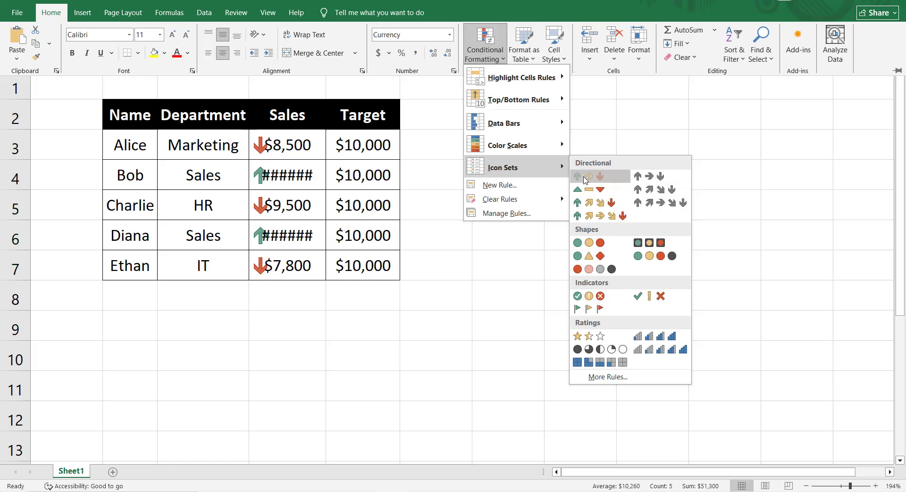
left_click(585, 180)
Step: Right-align the Sales values in D3:D7 and autofit the width of column D
left_click_drag(300, 146, 303, 257)
left_click(51, 12)
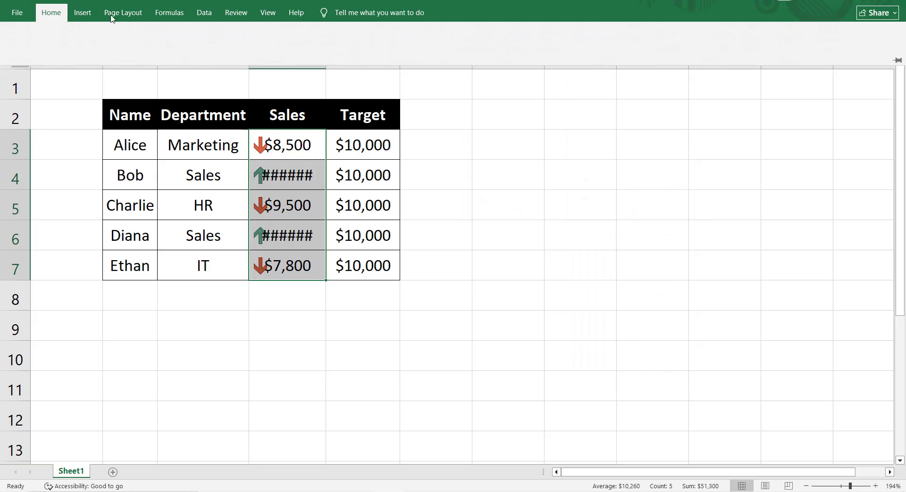
left_click(237, 53)
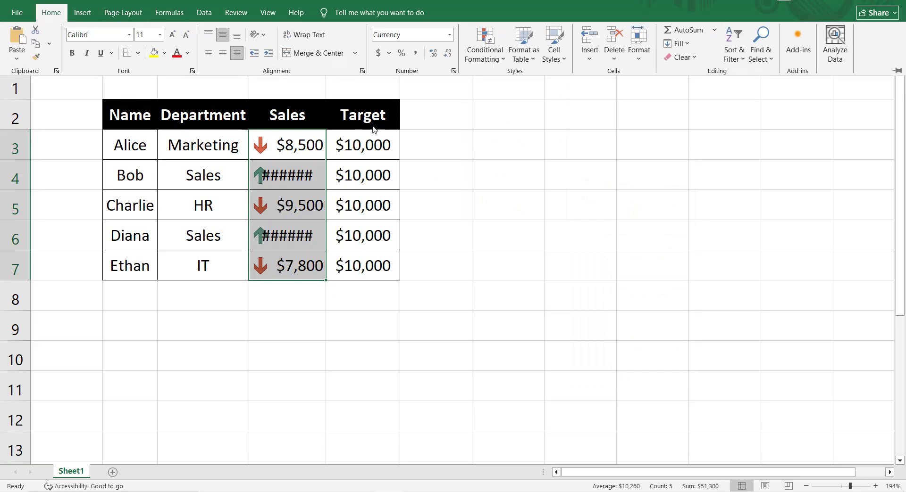
left_click(374, 102)
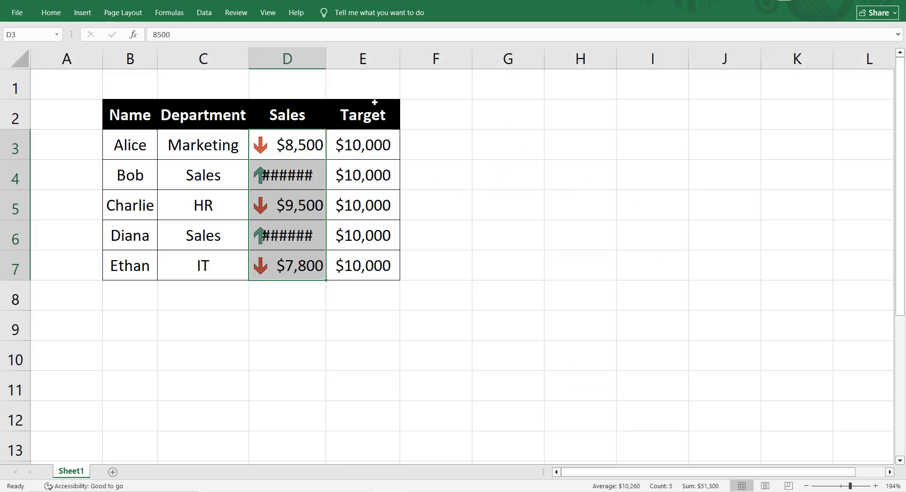
double_click(326, 59)
left_click(443, 111)
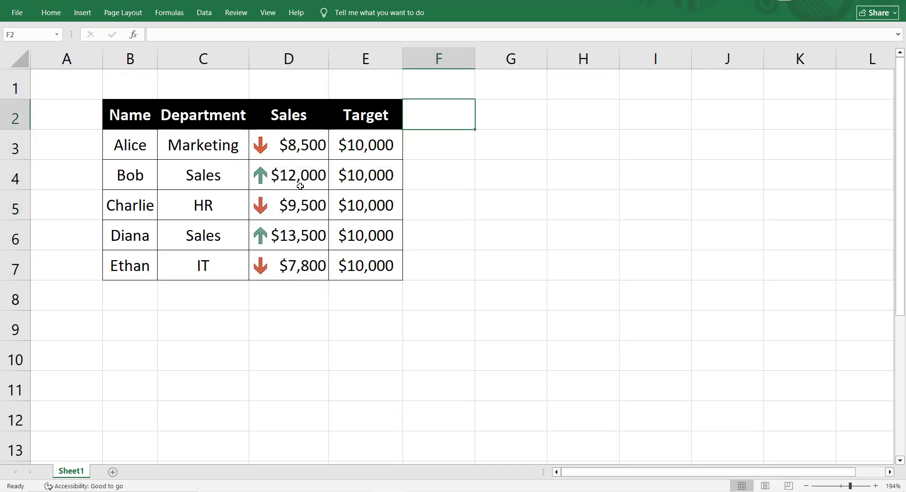